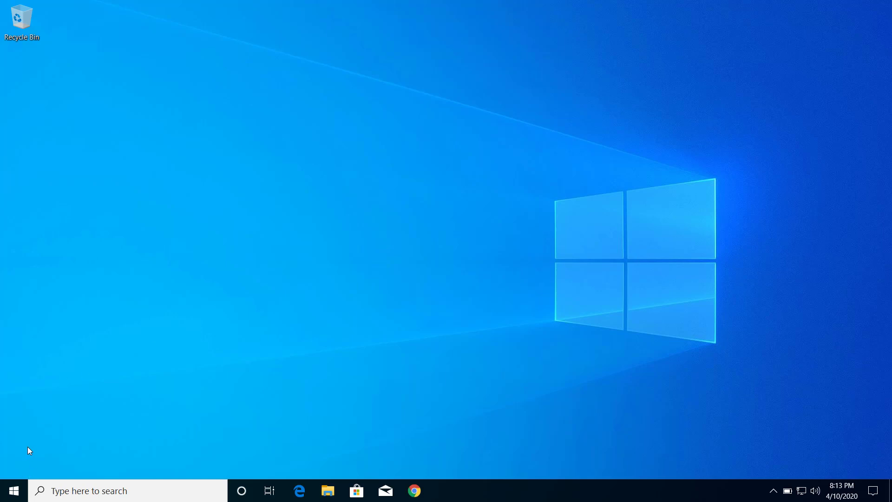
Go from the Start menu to the VPN page under Settings > Network & Internet
{"action": "left_click", "coordinate": [15, 490]}
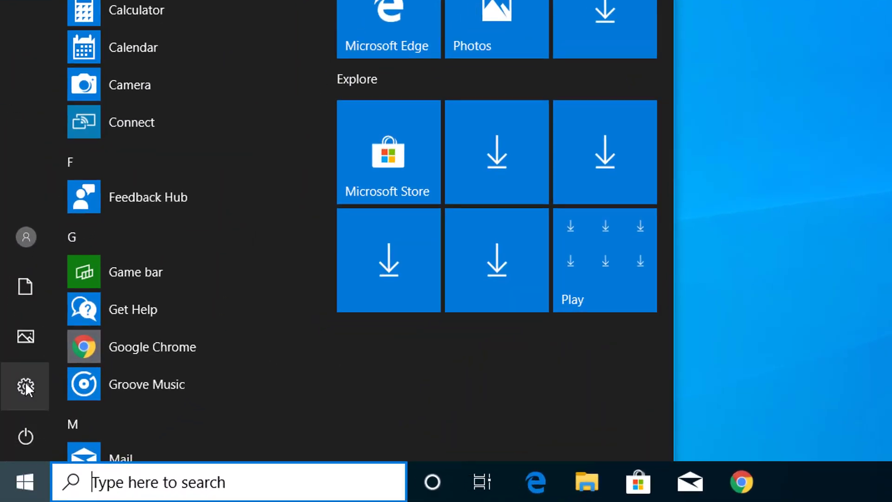
{"action": "left_click", "coordinate": [38, 384]}
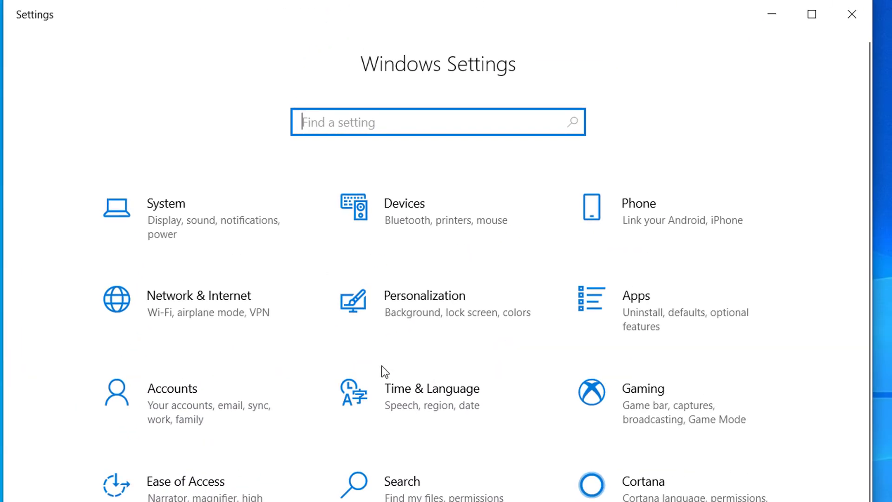
{"action": "left_click", "coordinate": [205, 318]}
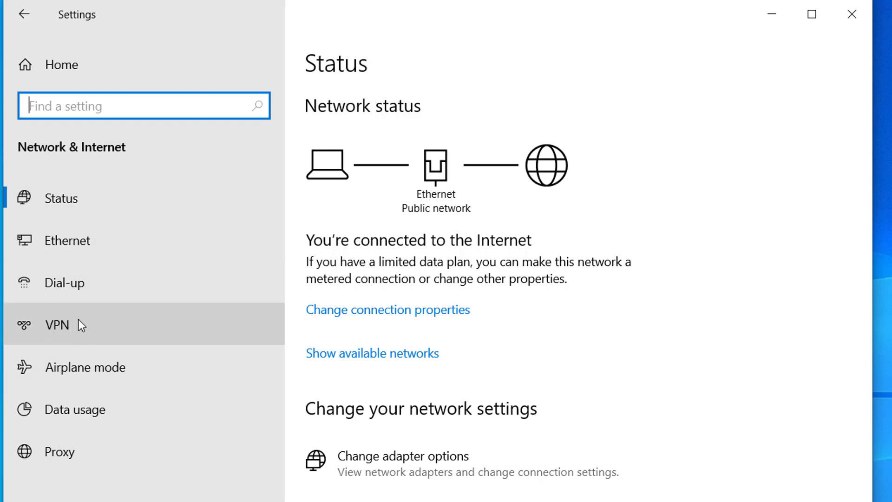
{"action": "left_click", "coordinate": [78, 320]}
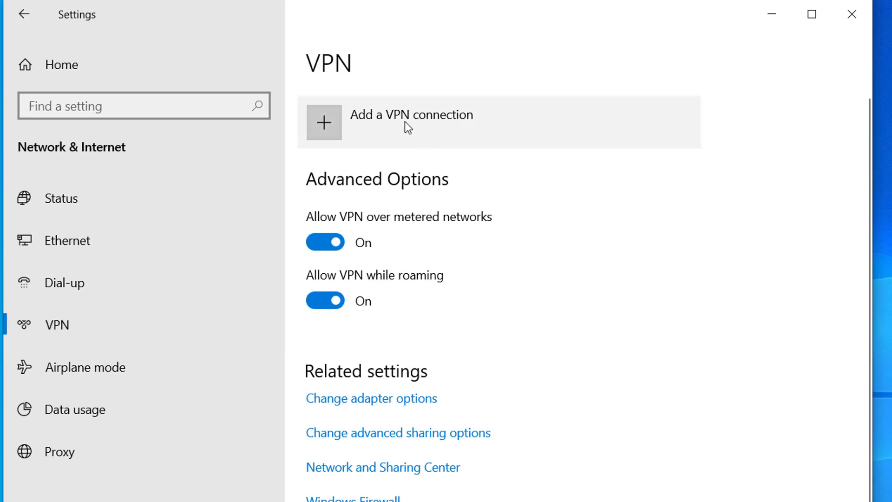
Add a VPN connection with provider Windows (built-in) and connection name NewVPN
{"action": "left_click", "coordinate": [394, 135]}
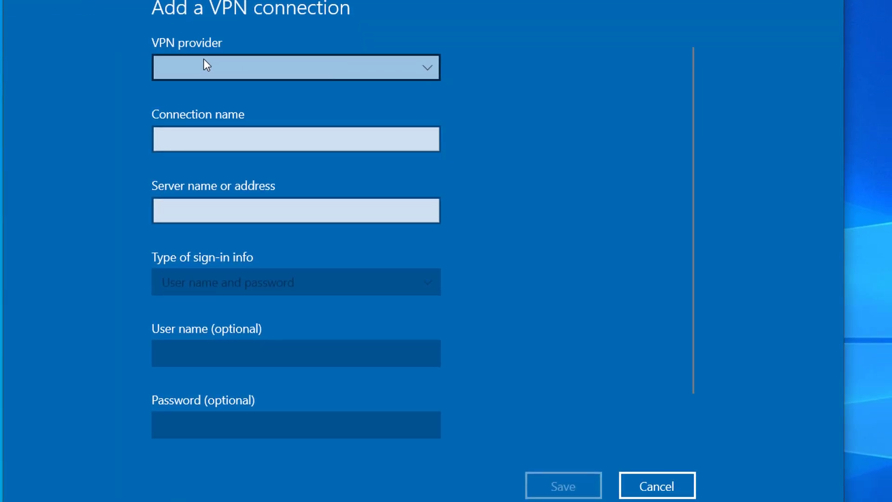
{"action": "left_click", "coordinate": [268, 69]}
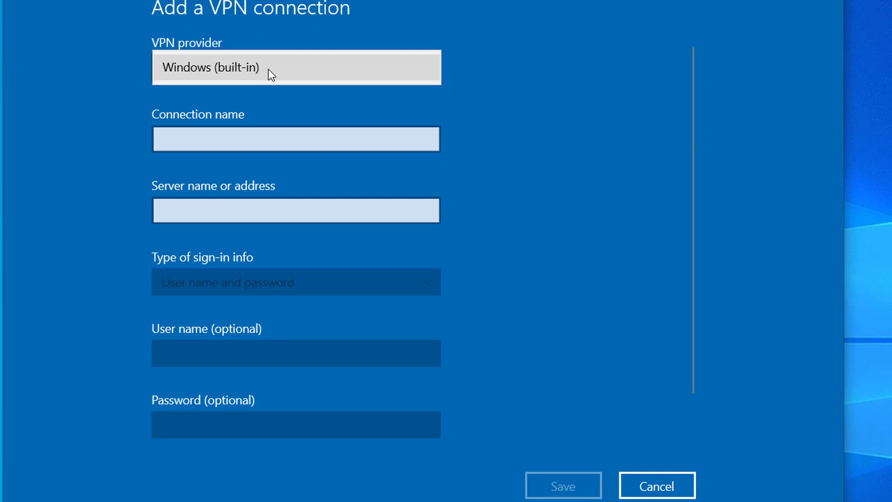
{"action": "left_click", "coordinate": [207, 74]}
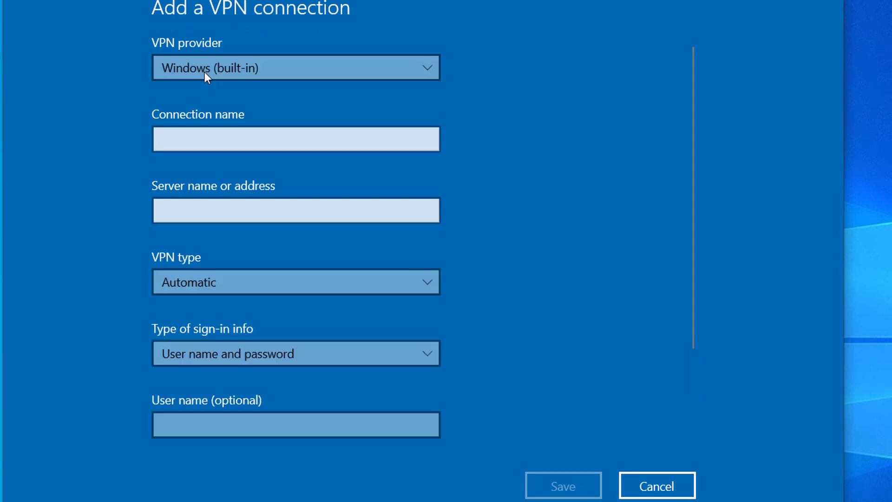
{"action": "left_click", "coordinate": [177, 135]}
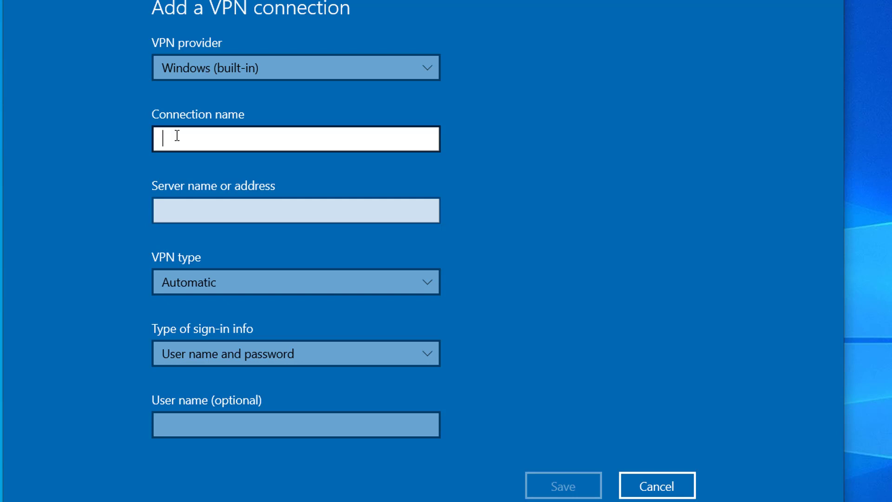
{"action": "type", "text": "NewVPN"}
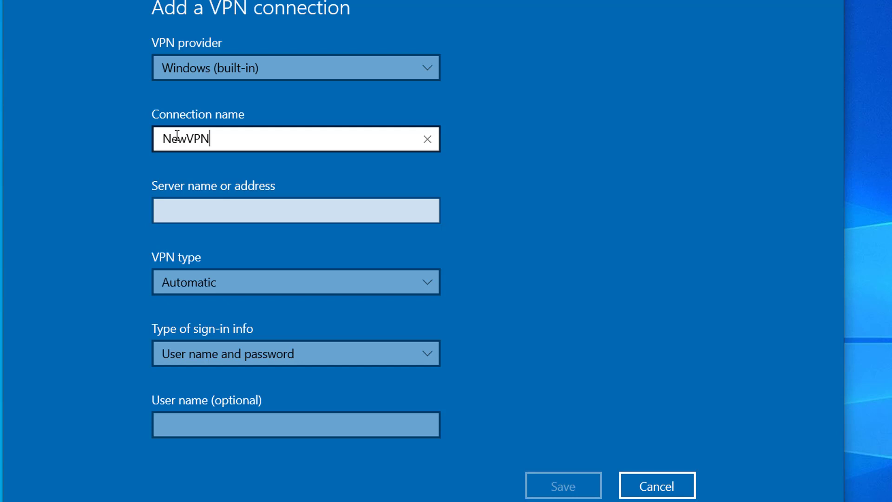
Enter public-vpn-192.opengw.net as the server address, correcting the mistyped letter
{"action": "left_click", "coordinate": [190, 210]}
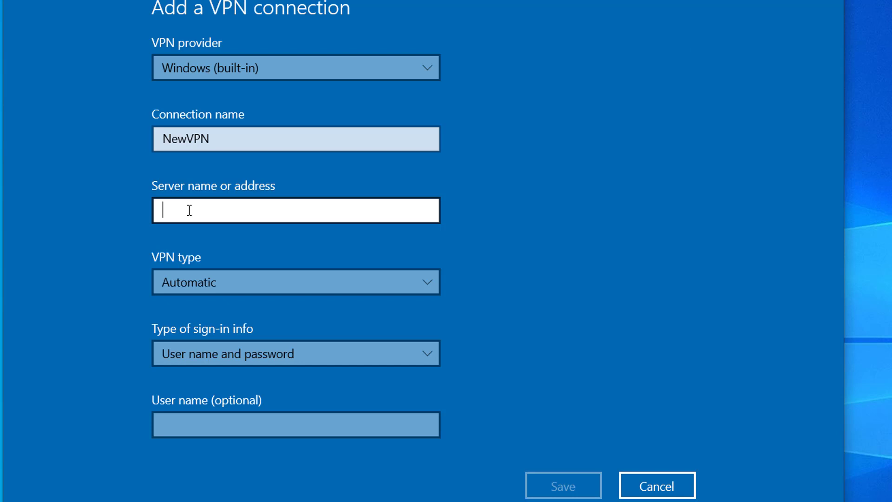
{"action": "type", "text": "publi"}
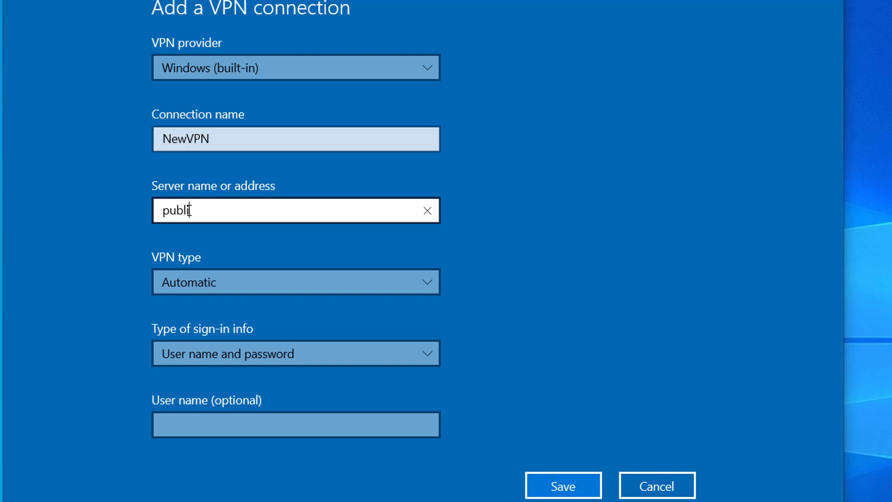
{"action": "type", "text": "c-vpn-192.op"}
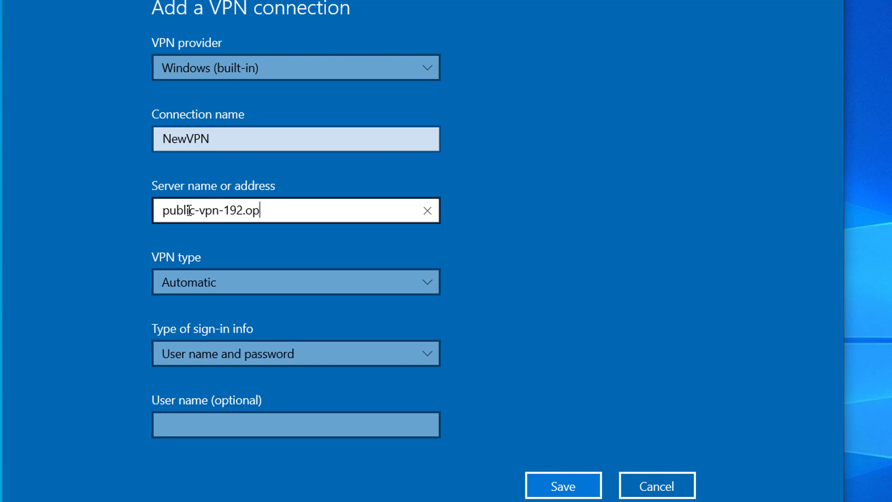
{"action": "type", "text": "engw.net"}
Choose L2TP/IPsec with certificate as VPN type, keeping User name and password sign-in
{"action": "left_click", "coordinate": [198, 283]}
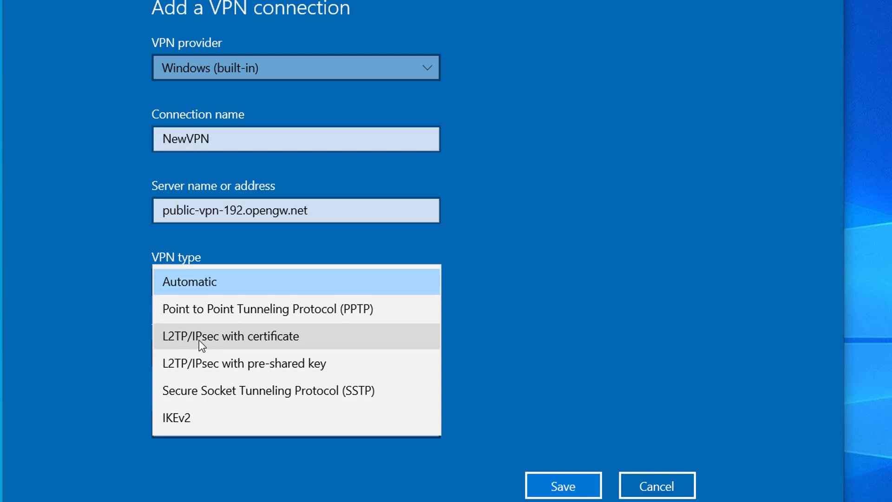
{"action": "left_click", "coordinate": [227, 338]}
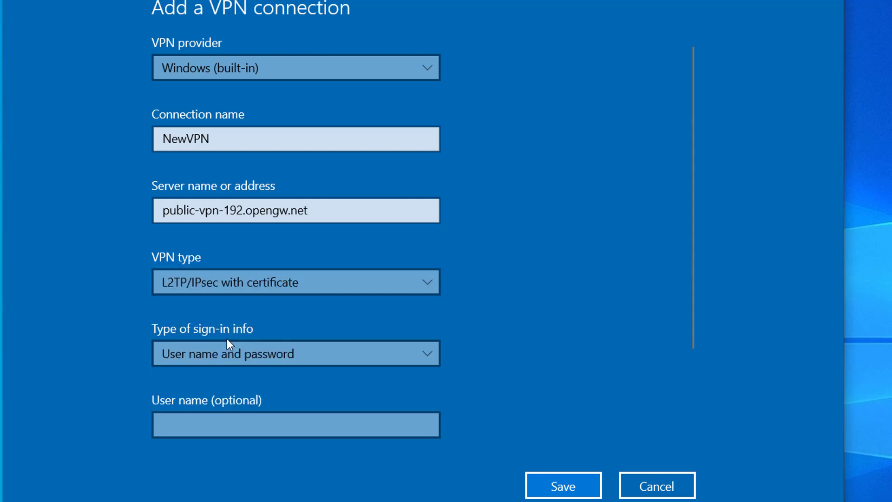
{"action": "left_click", "coordinate": [170, 363]}
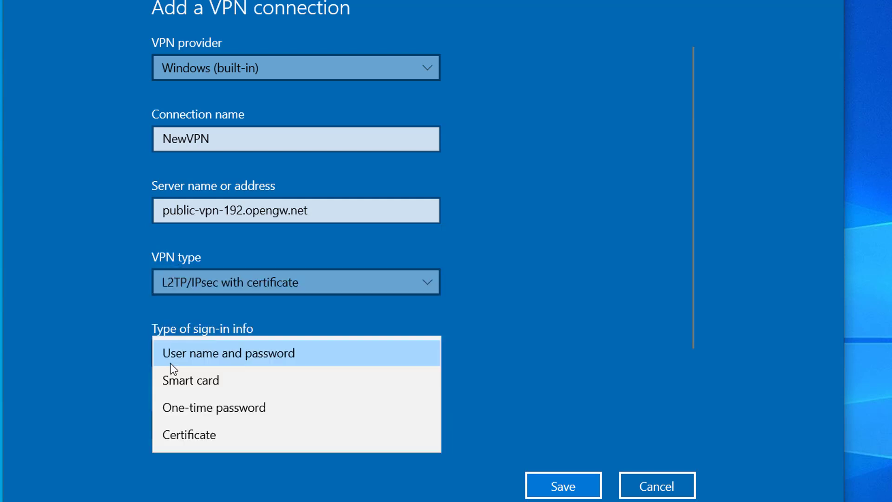
{"action": "left_click", "coordinate": [132, 367]}
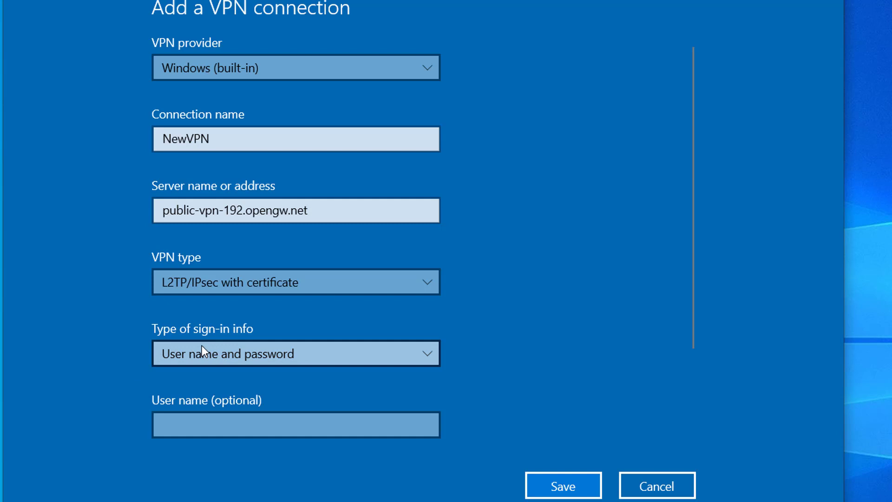
{"action": "left_click", "coordinate": [194, 360]}
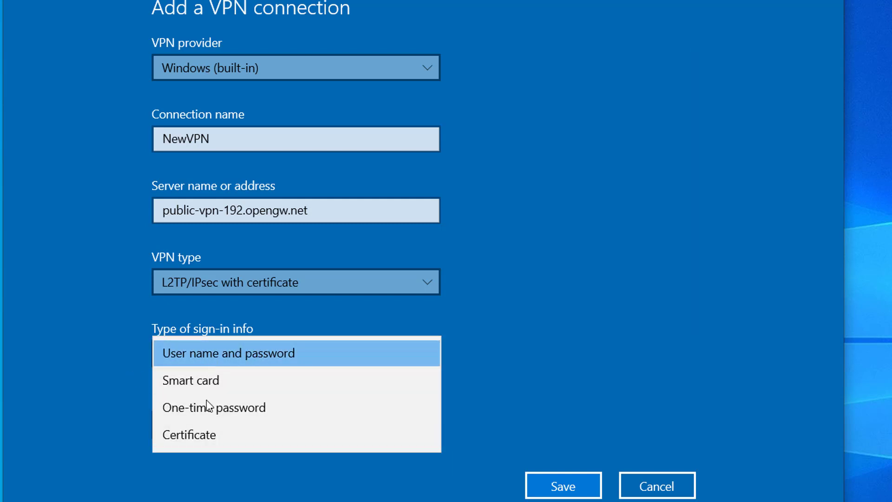
{"action": "left_click", "coordinate": [104, 419]}
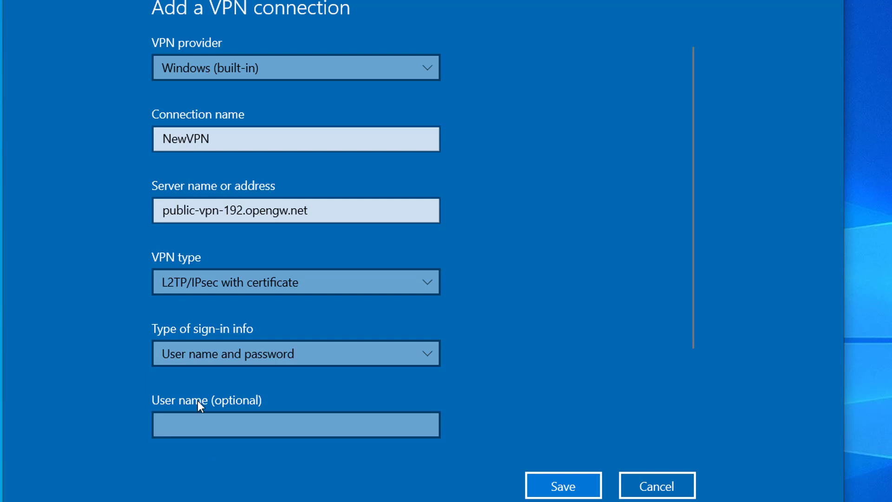
{"action": "scroll", "coordinate": [198, 404], "scroll_direction": "down", "scroll_amount": 3}
Fill in the sign-in user name and password, then save the NewVPN connection
{"action": "left_click", "coordinate": [194, 300]}
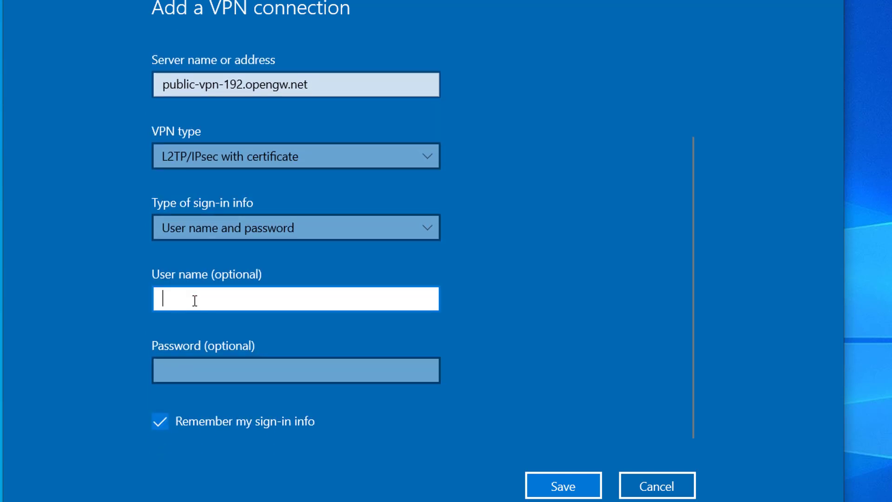
{"action": "type", "text": "vpn"}
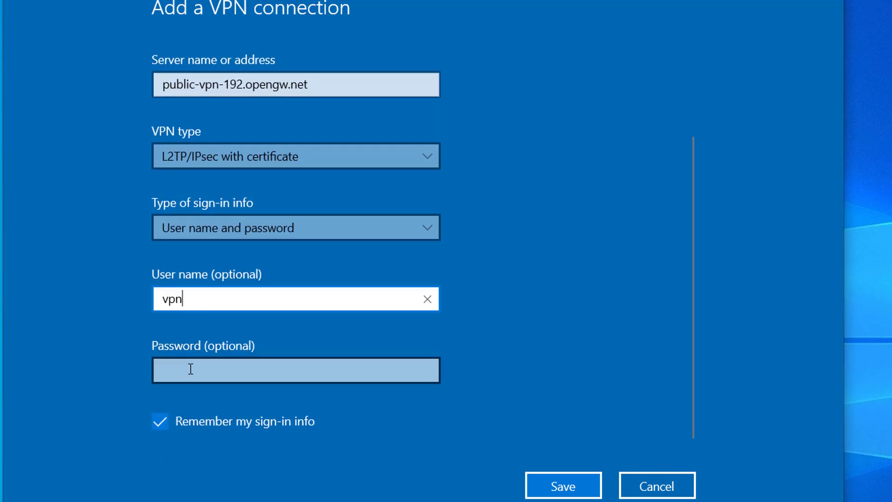
{"action": "left_click", "coordinate": [191, 370]}
{"action": "type", "text": "vpn"}
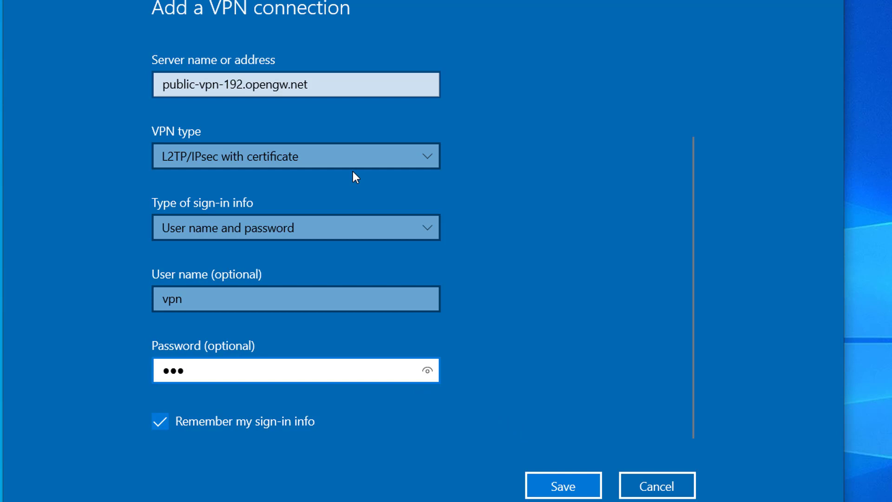
{"action": "scroll", "coordinate": [355, 177], "scroll_direction": "up", "scroll_amount": 3}
{"action": "scroll", "coordinate": [519, 326], "scroll_direction": "down", "scroll_amount": 3}
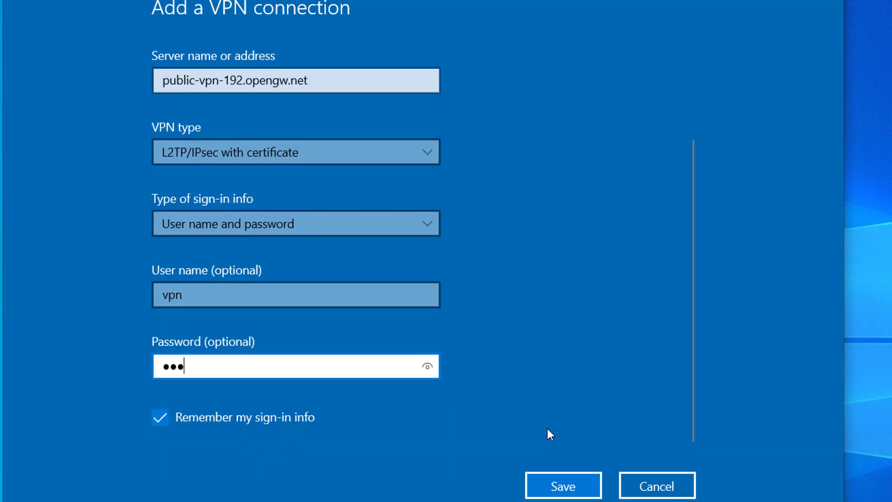
{"action": "left_click", "coordinate": [560, 487]}
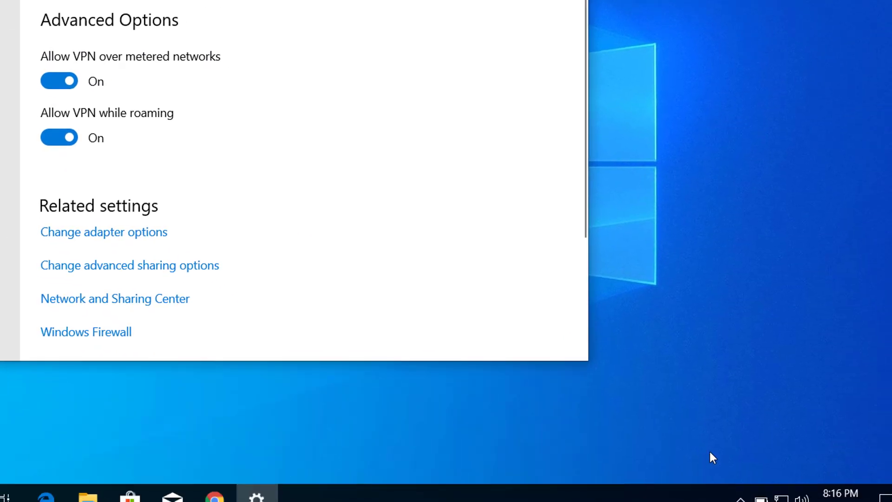
Connect to NewVPN from the taskbar network flyout
{"action": "left_click", "coordinate": [761, 496]}
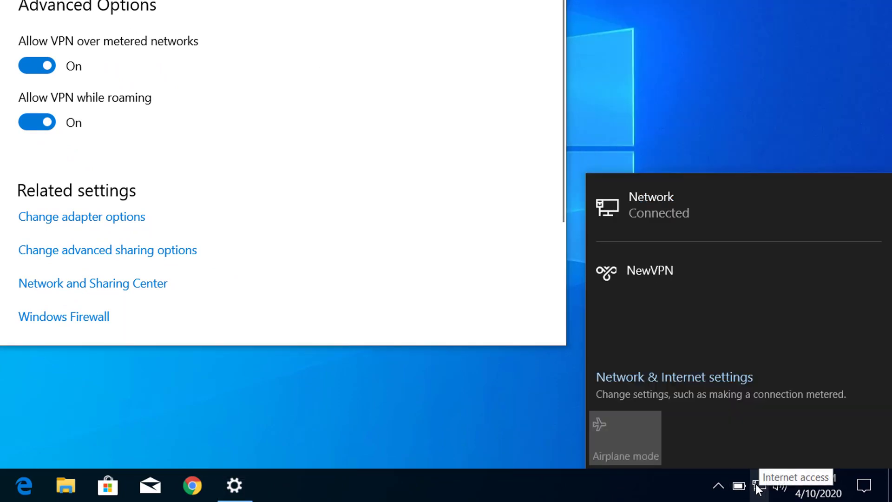
{"action": "left_click", "coordinate": [648, 272]}
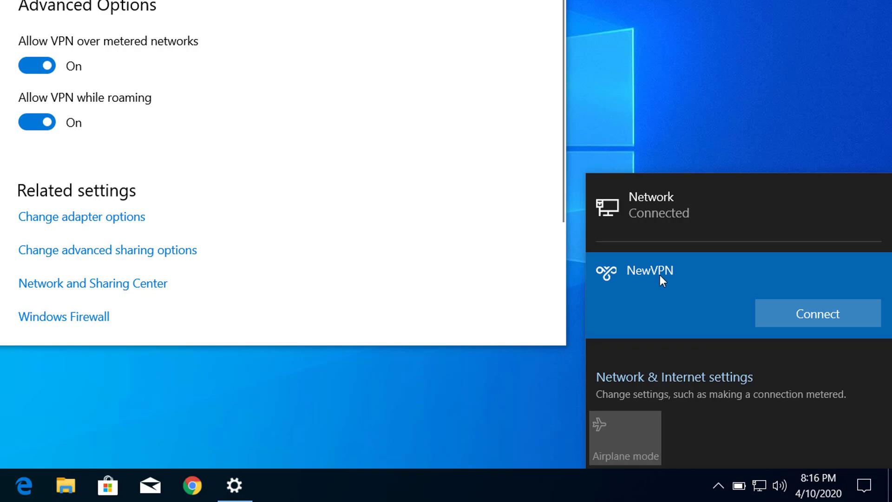
{"action": "left_click", "coordinate": [814, 314]}
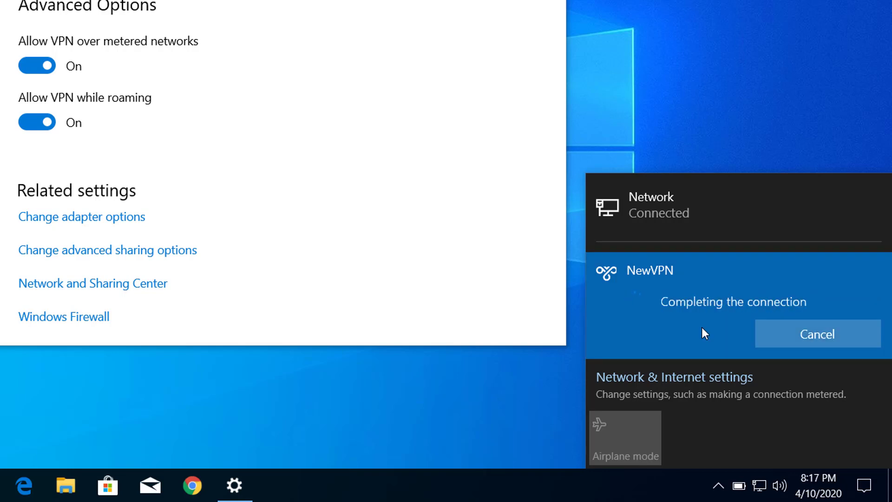